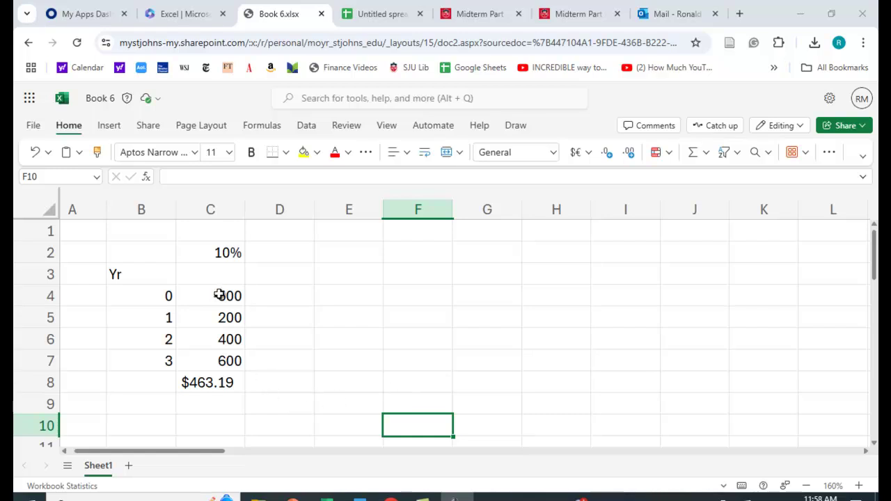
Step: Download the Book 6 sheet with the NPV calculation as a CSV file
left_click(204, 388)
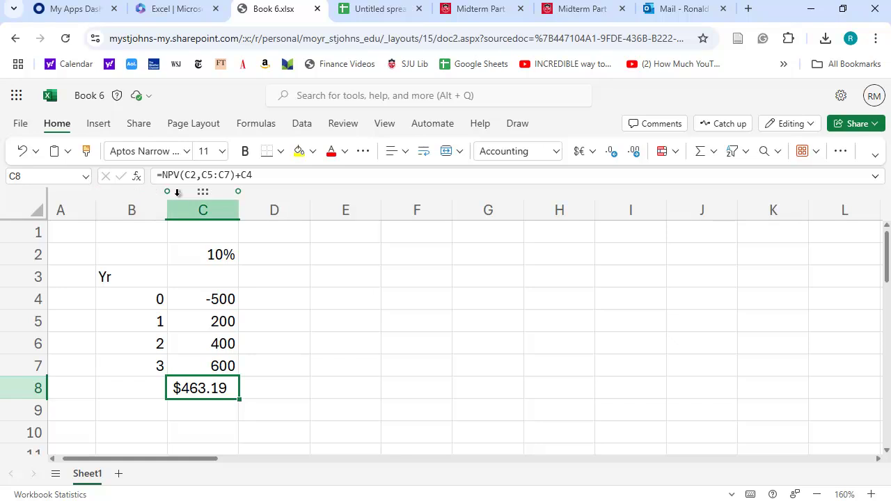
left_click_drag(167, 192, 169, 192)
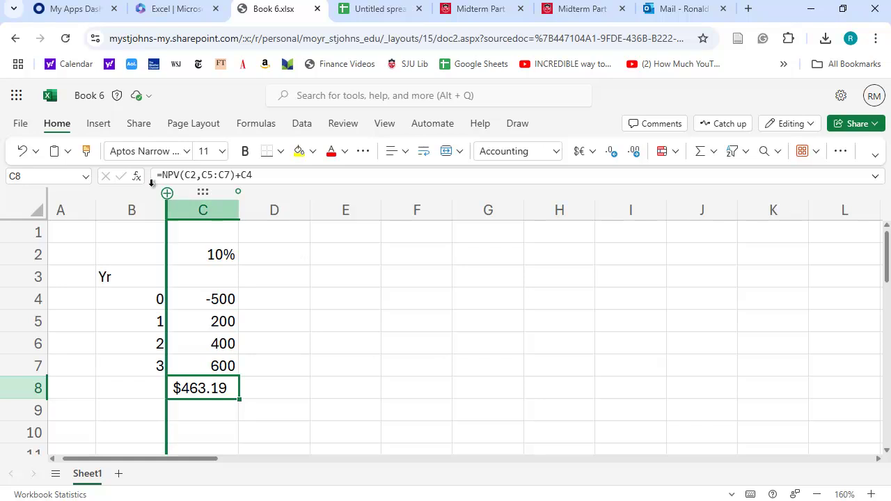
left_click(19, 125)
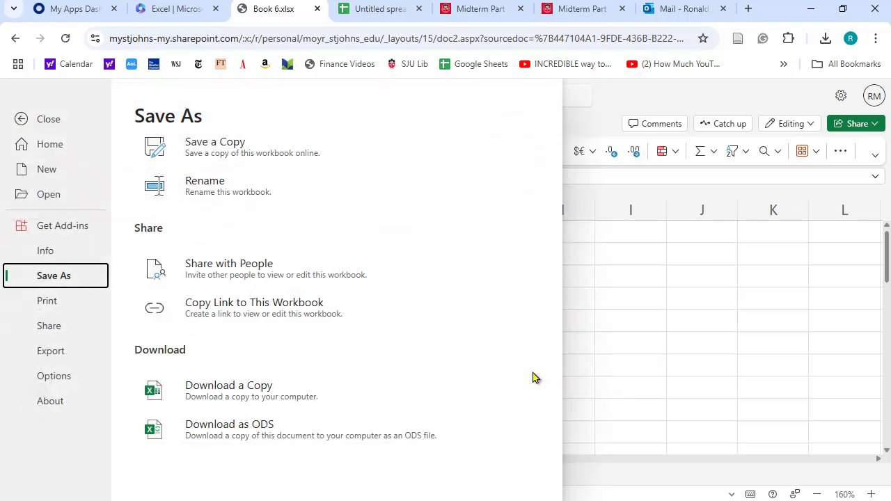
left_click(48, 327)
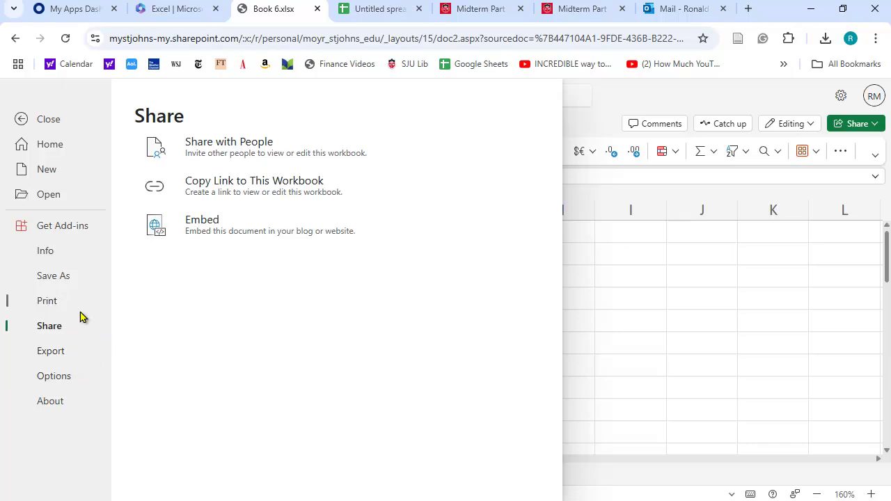
left_click(53, 355)
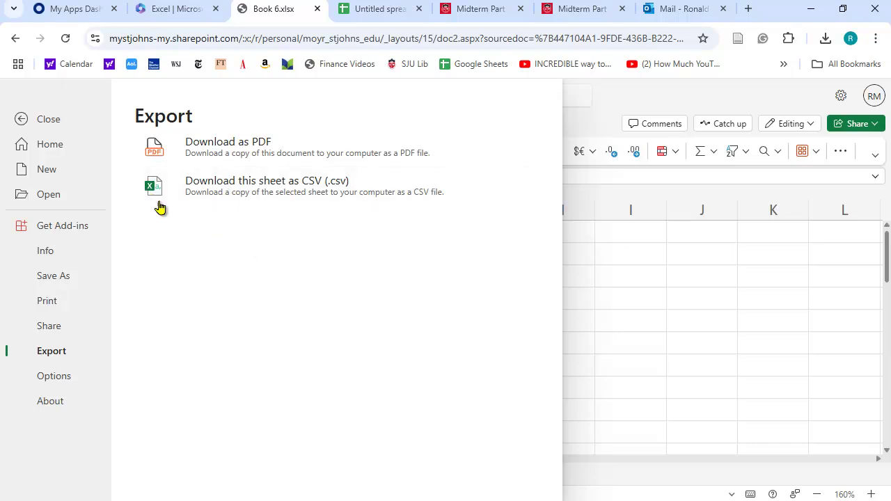
left_click(237, 194)
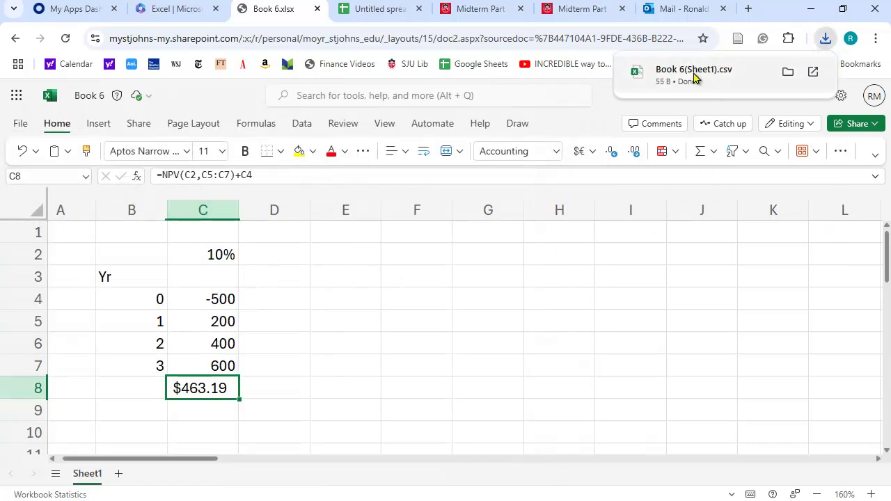
Step: Open the downloaded CSV in desktop Excel, examine whether cell B7 holds a formula, and close the file
left_click(694, 78)
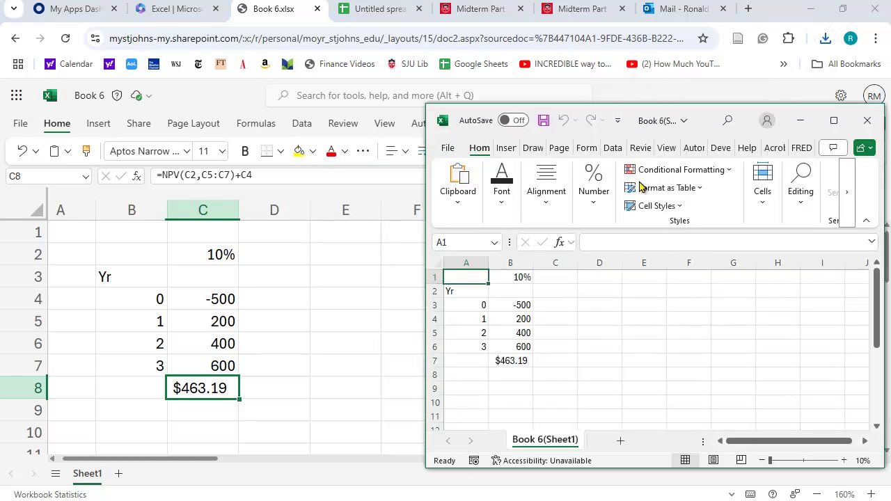
left_click(833, 120)
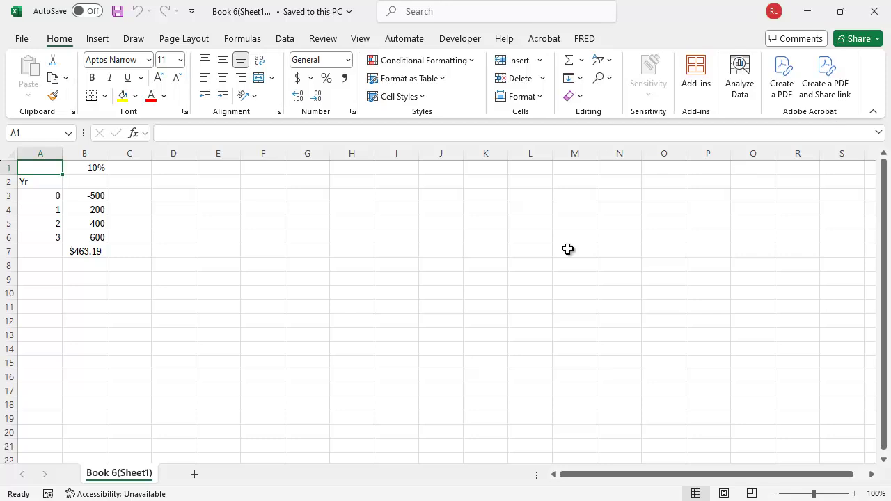
left_click(856, 494)
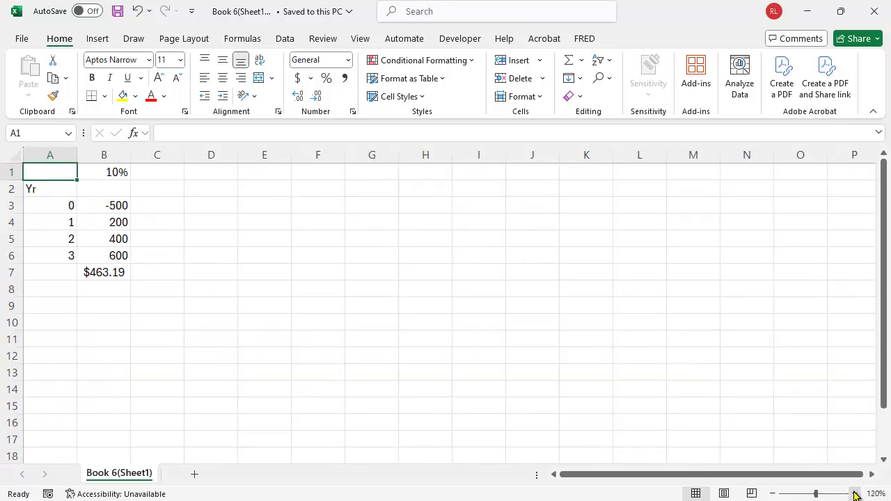
left_click(856, 494)
left_click(856, 494)
left_click(856, 494)
left_click(856, 494)
left_click(152, 302)
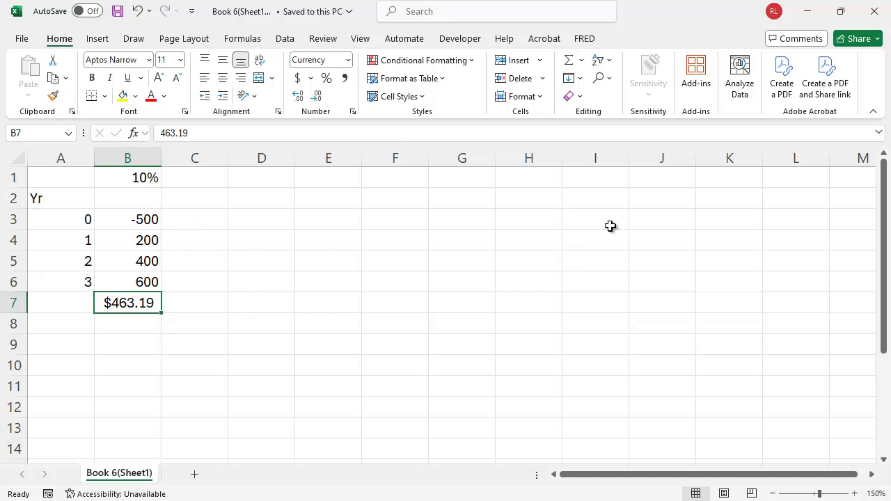
left_click(875, 11)
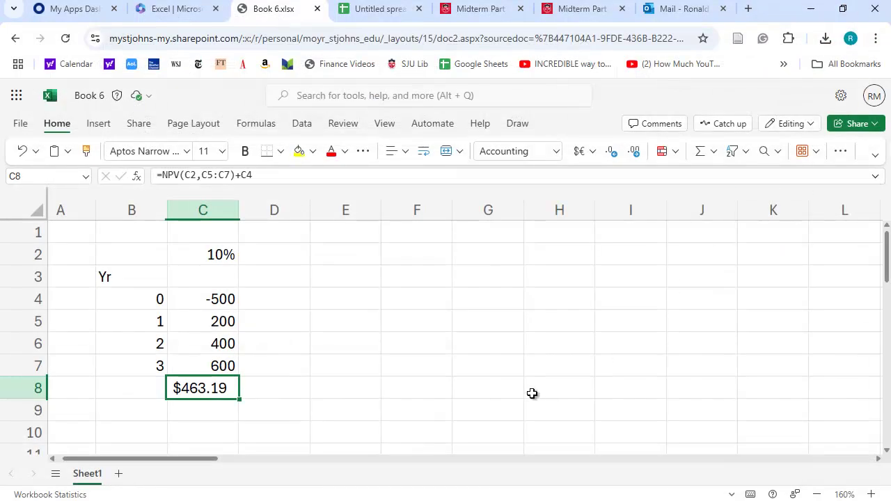
Step: Download a copy of the Book 6 workbook to the computer as an Excel file
left_click(20, 124)
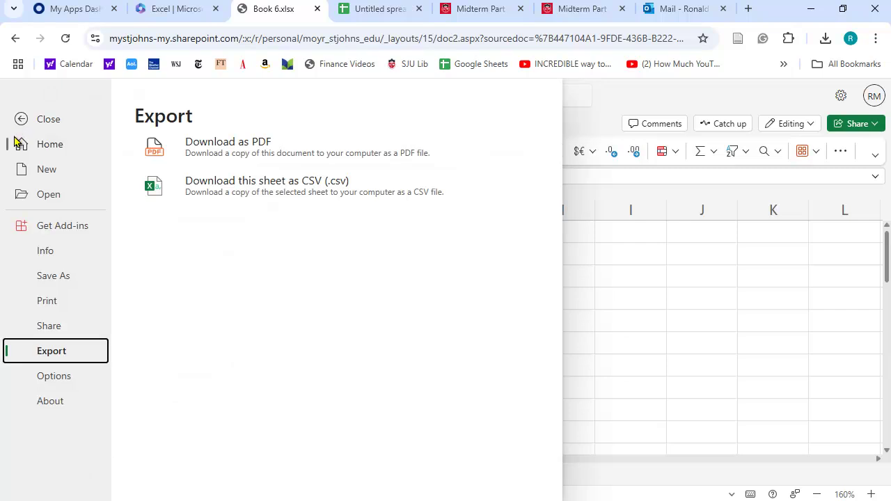
left_click(52, 279)
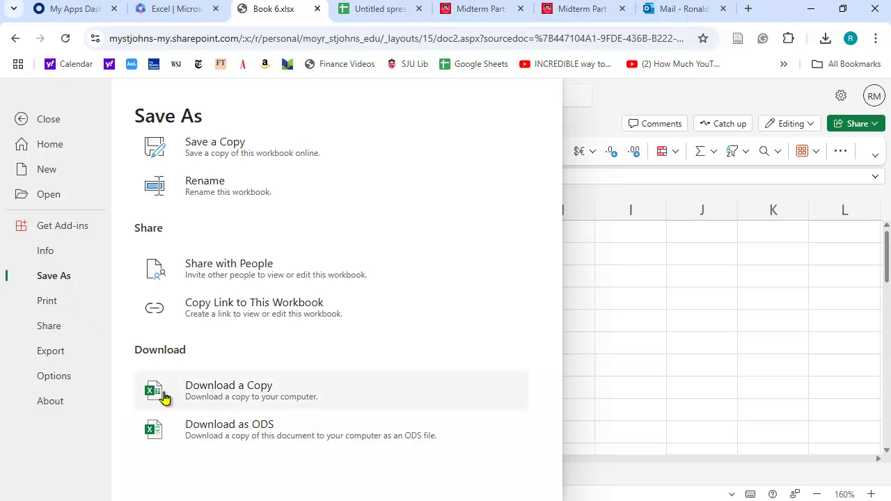
left_click(221, 398)
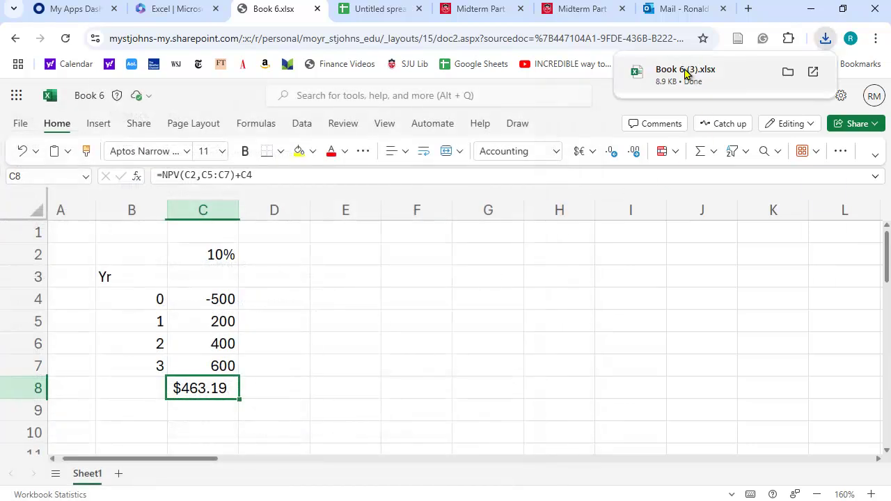
Step: Open the downloaded Book 6 (3).xlsx in desktop Excel and fit column C's width to its contents
left_click(689, 74)
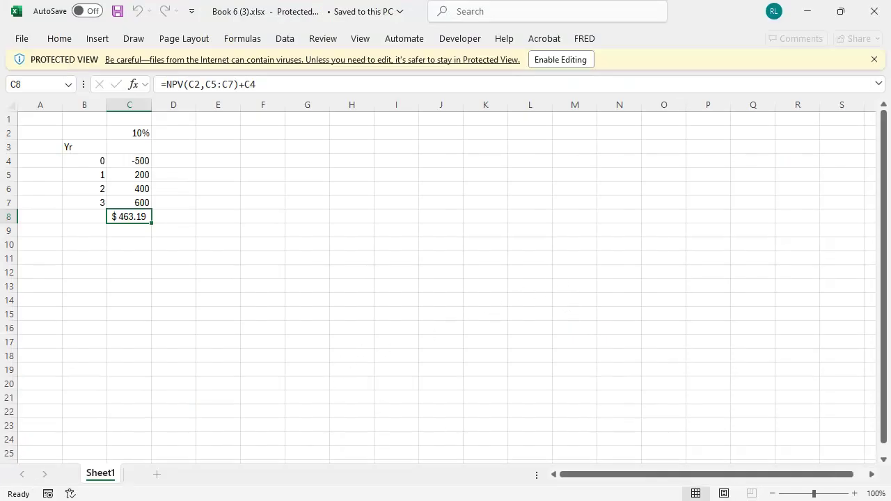
left_click(854, 494)
left_click(853, 494)
left_click(853, 493)
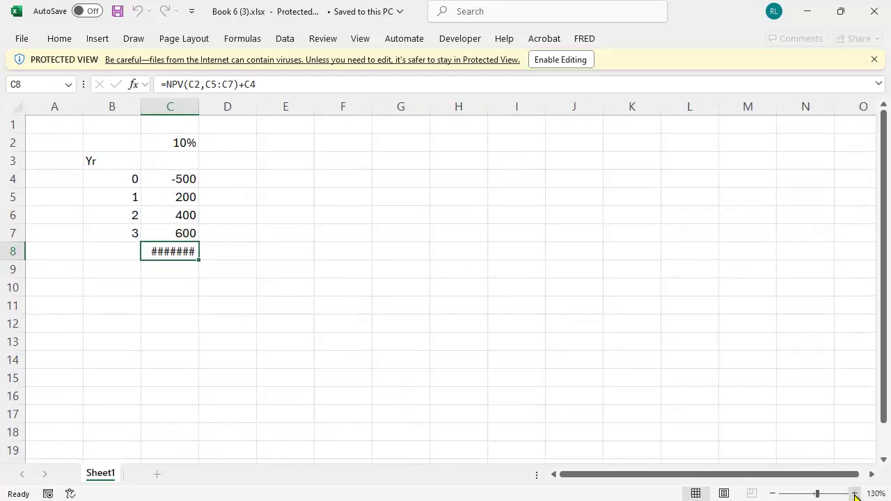
left_click(302, 337)
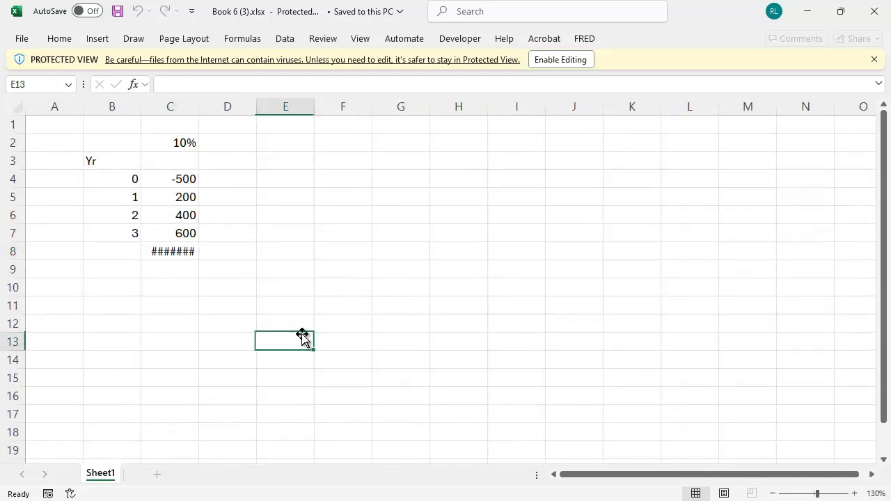
double_click(198, 108)
Step: Examine the NPV formula in C8 and the cash flow cells C4, C5 and C7, and close the workbook
left_click(174, 251)
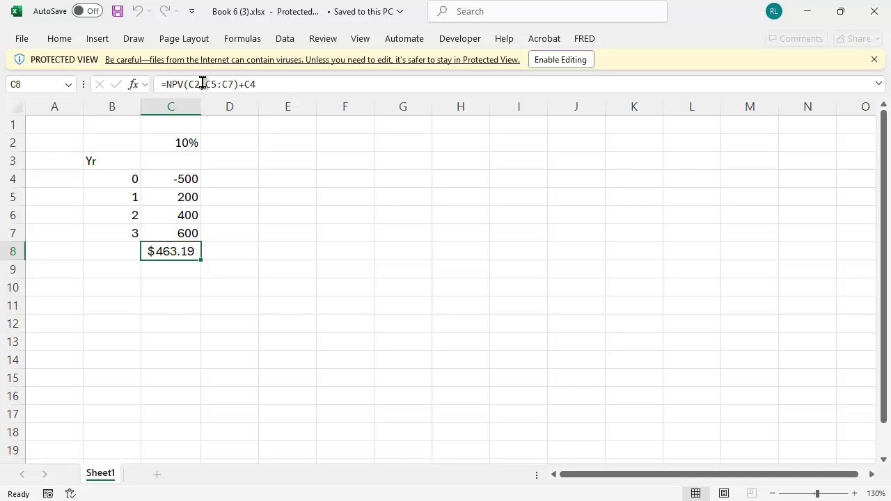
left_click(181, 179)
left_click(189, 199)
left_click(197, 234)
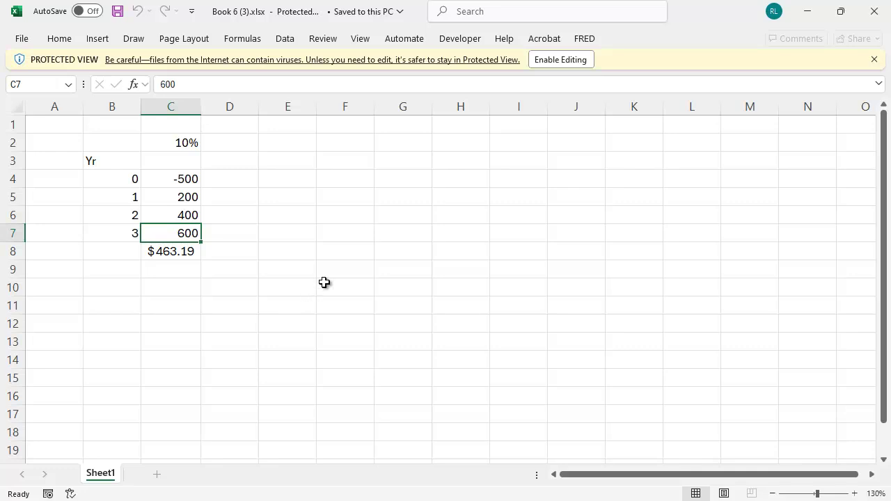
left_click(186, 253)
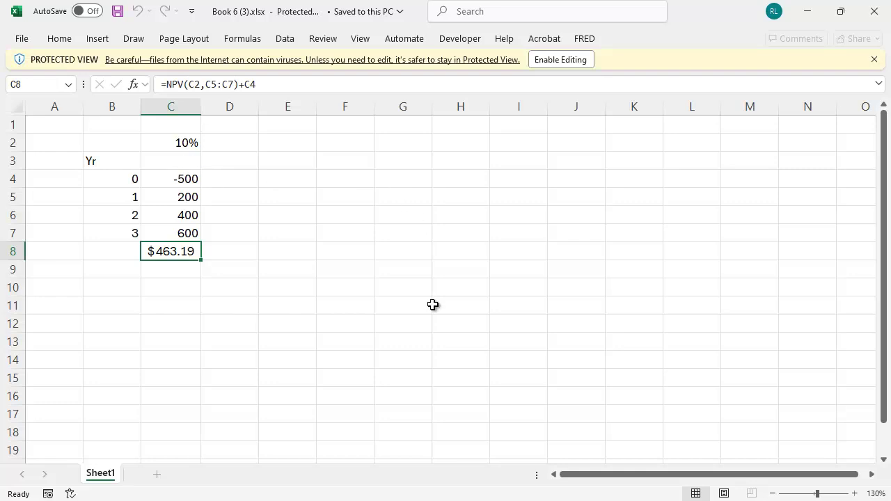
left_click(884, 15)
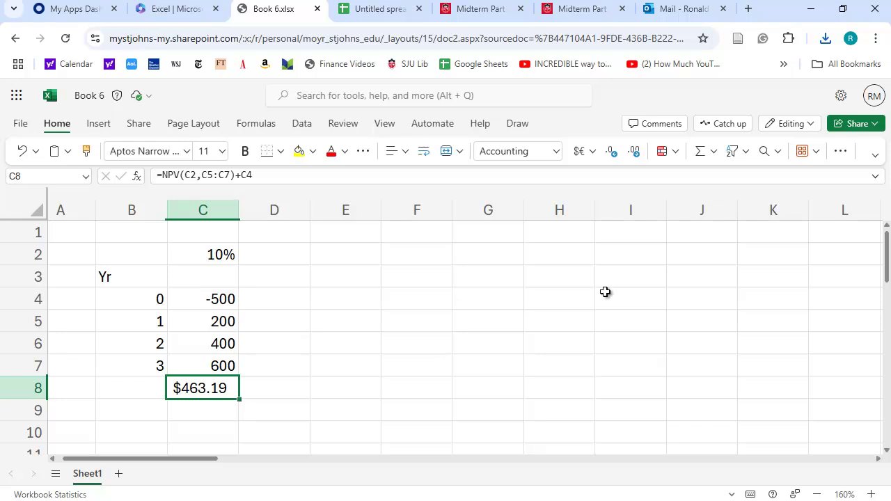
Step: Switch to the untitled Google Sheets spreadsheet, check the NPV formula in C9, and download the file as Microsoft Excel (.xlsx)
left_click(376, 9)
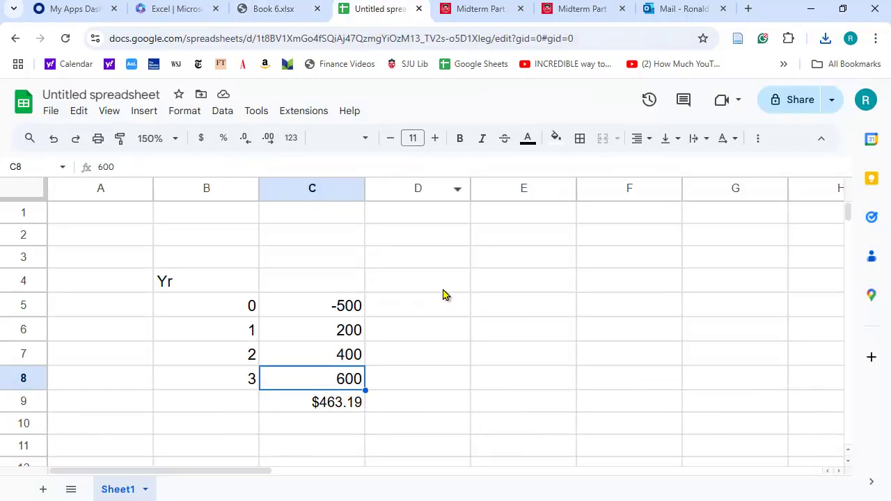
left_click(348, 407)
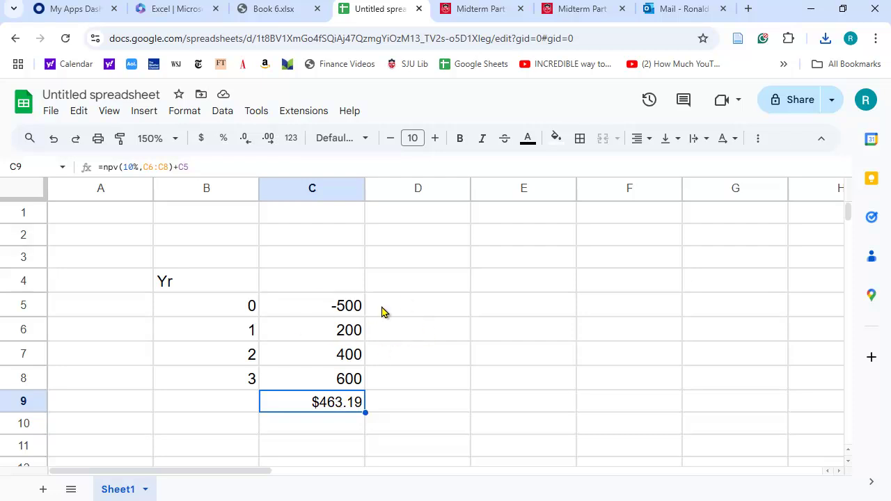
left_click(52, 117)
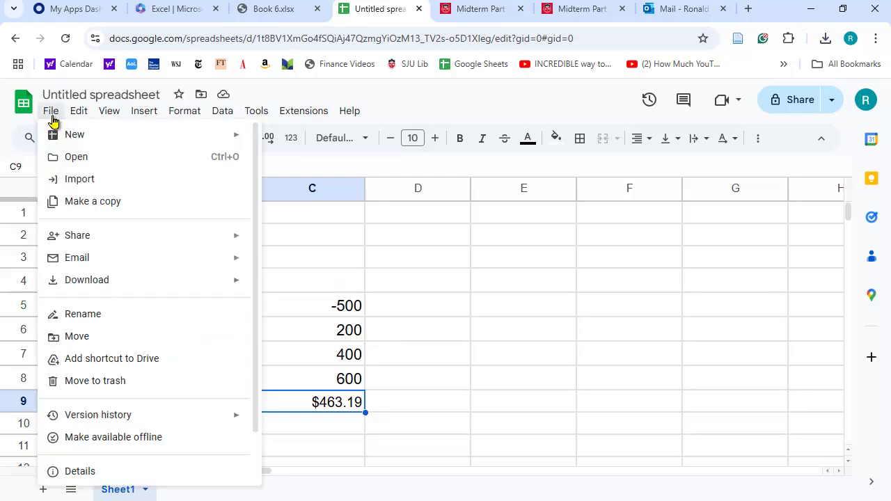
mouse_move(91, 283)
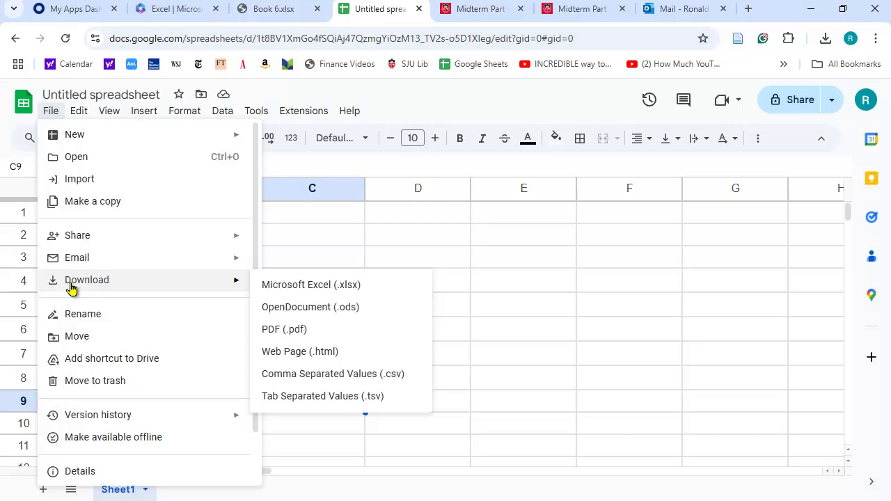
left_click(313, 287)
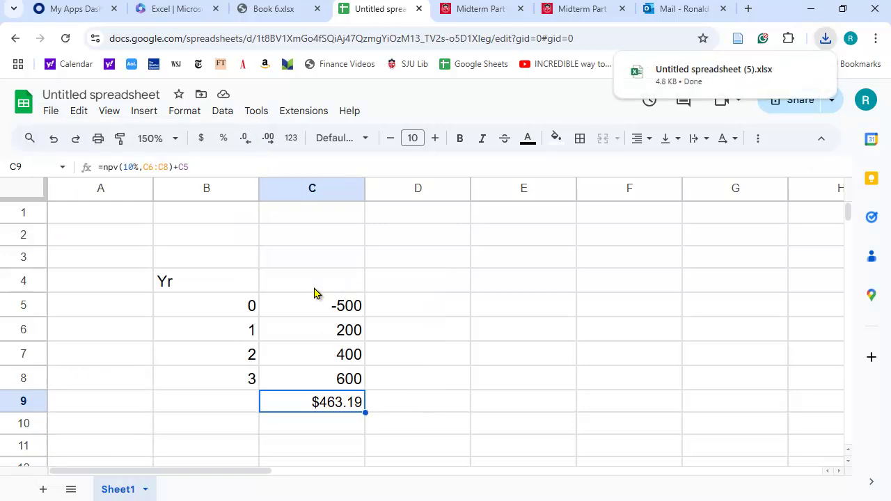
Step: Open the downloaded Untitled spreadsheet (5).xlsx in desktop Excel and examine the NPV formula in cell C9
left_click(692, 75)
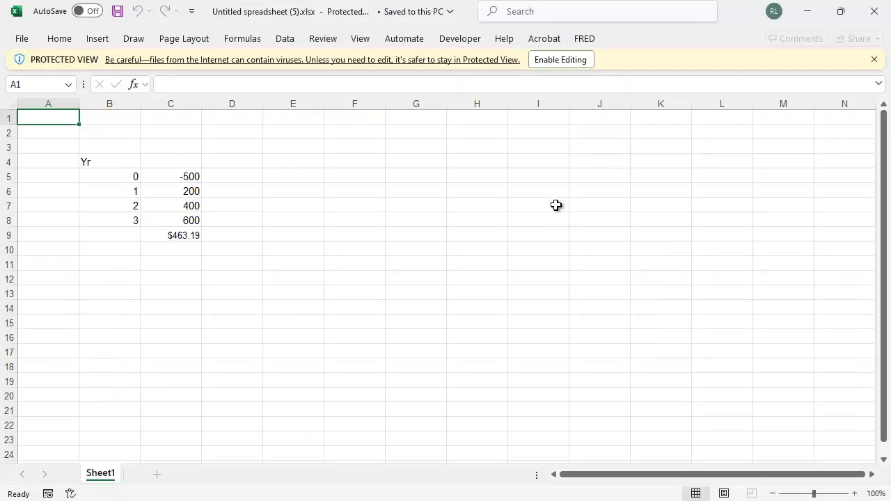
left_click(855, 494)
left_click(854, 493)
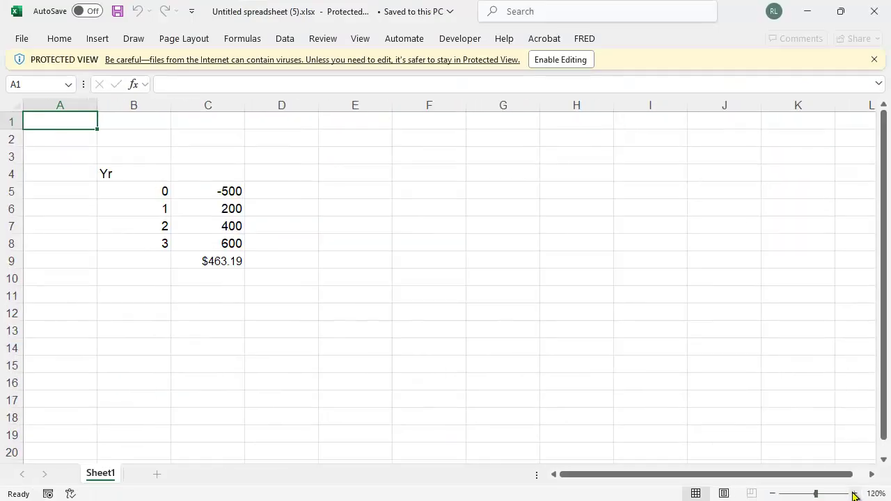
left_click(854, 494)
left_click(237, 271)
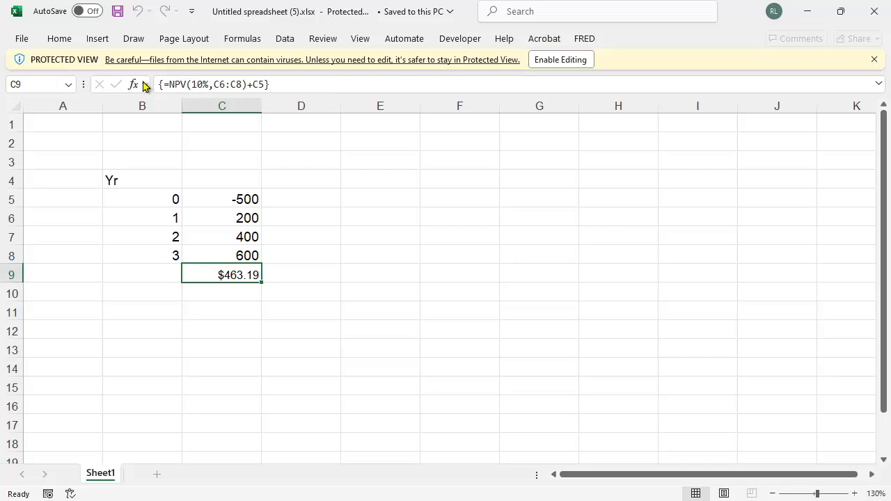
left_click(249, 255)
left_click(238, 276)
Step: Enable editing and set the discount rate in cell C9's NPV formula to 12%
left_click(201, 84)
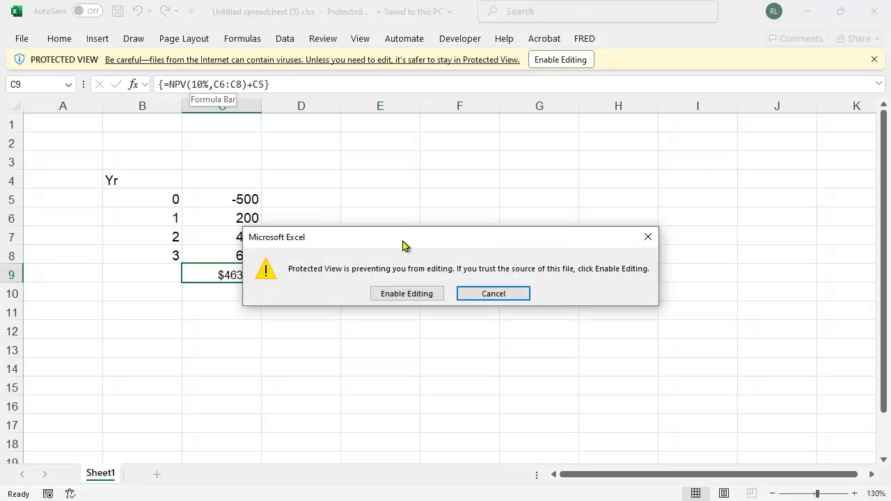
left_click(428, 293)
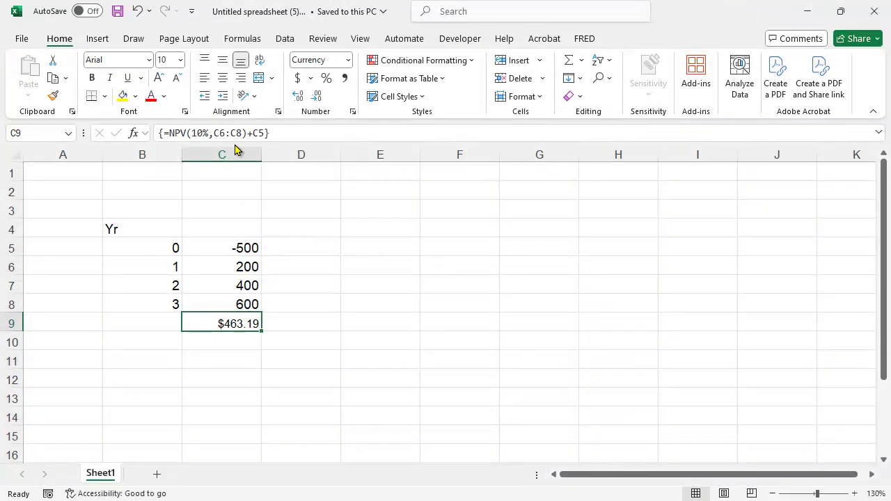
left_click(203, 132)
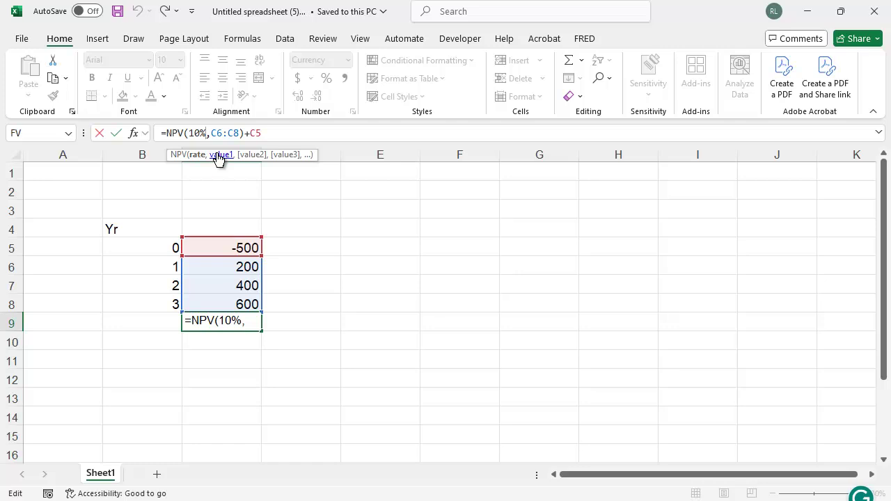
key("BackSpace")
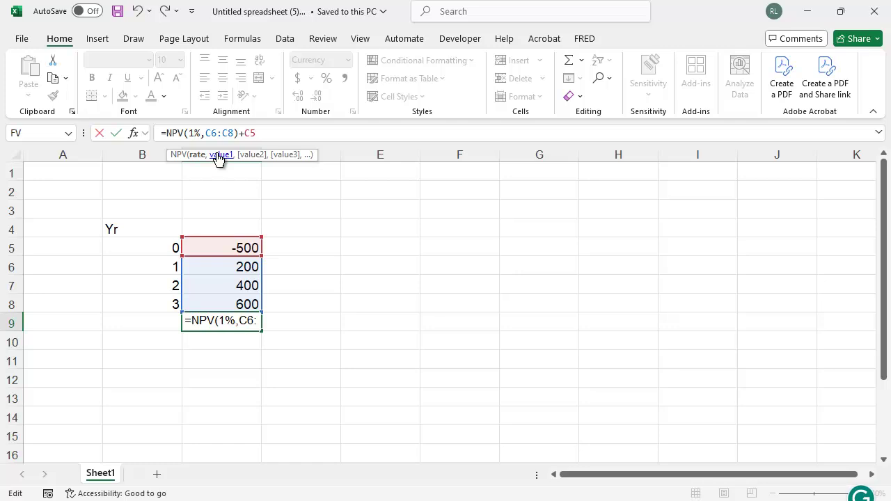
type("2")
key("Return")
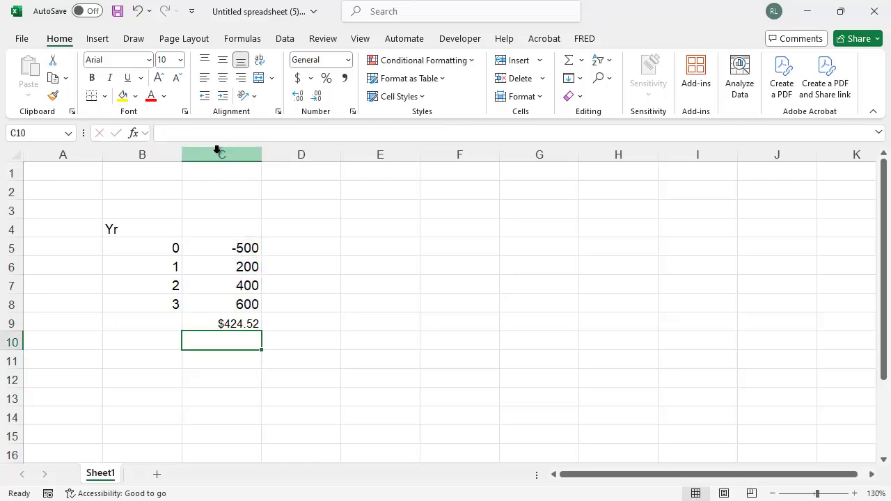
left_click(253, 324)
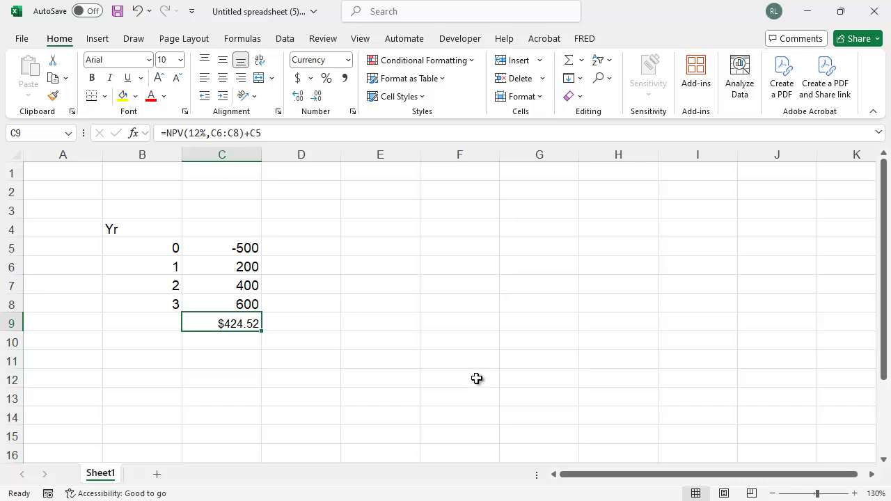
Step: Switch back to the Book 6 workbook in Excel for the web and open its sharing options
mouse_move(389, 500)
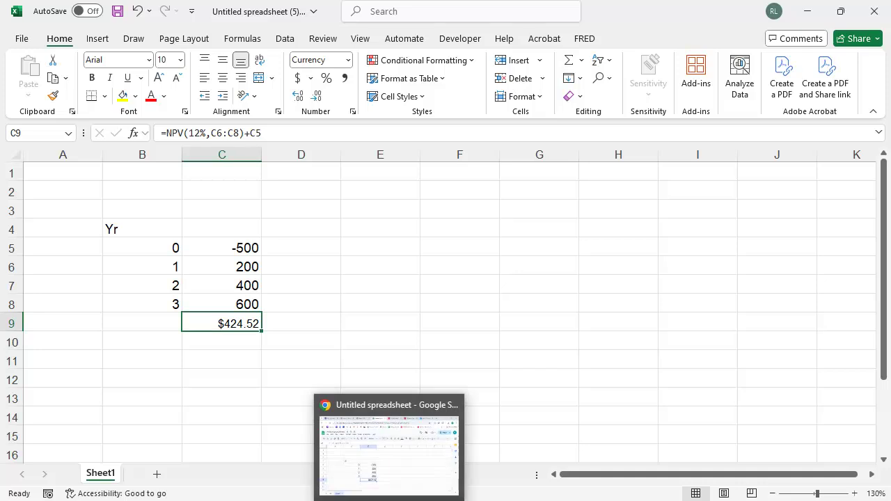
left_click(358, 438)
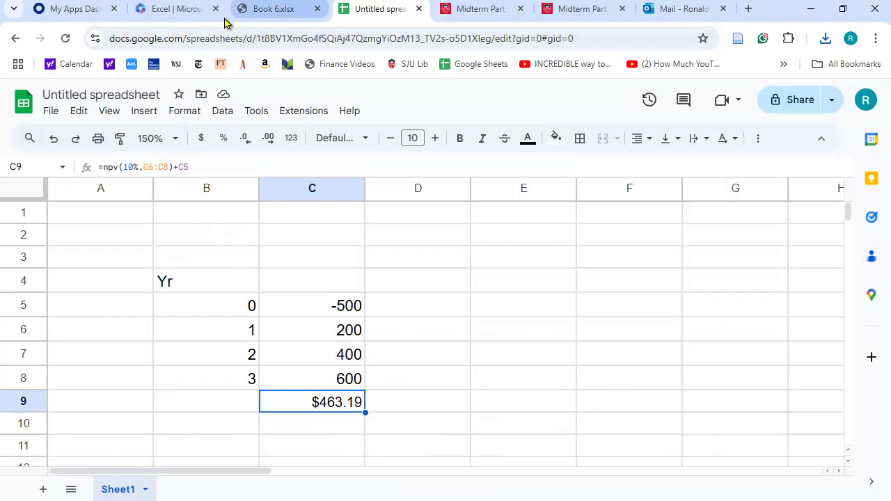
left_click(271, 11)
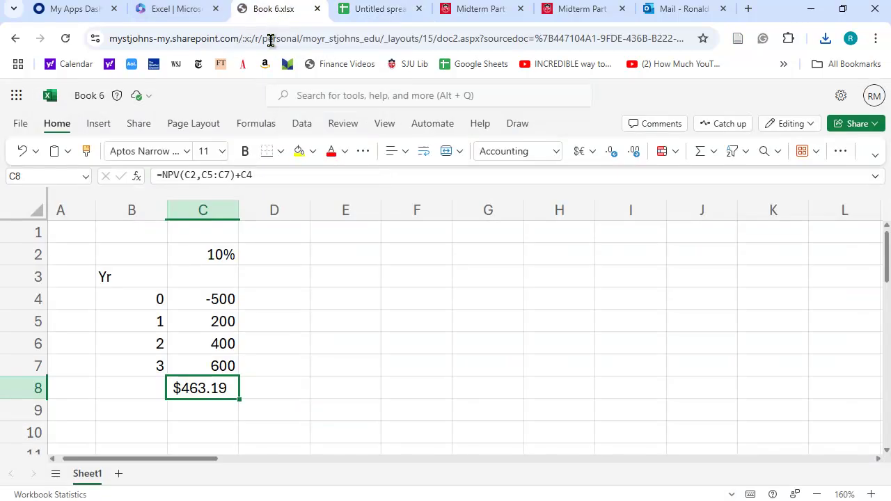
left_click(21, 127)
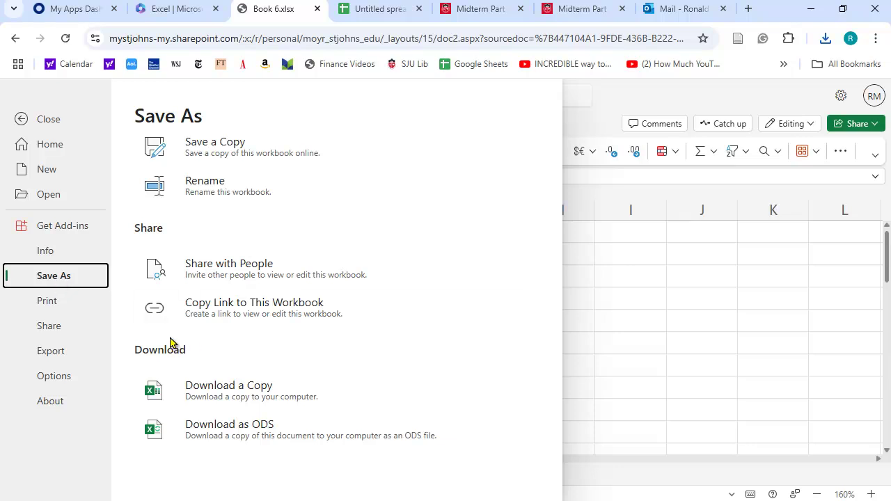
left_click(56, 331)
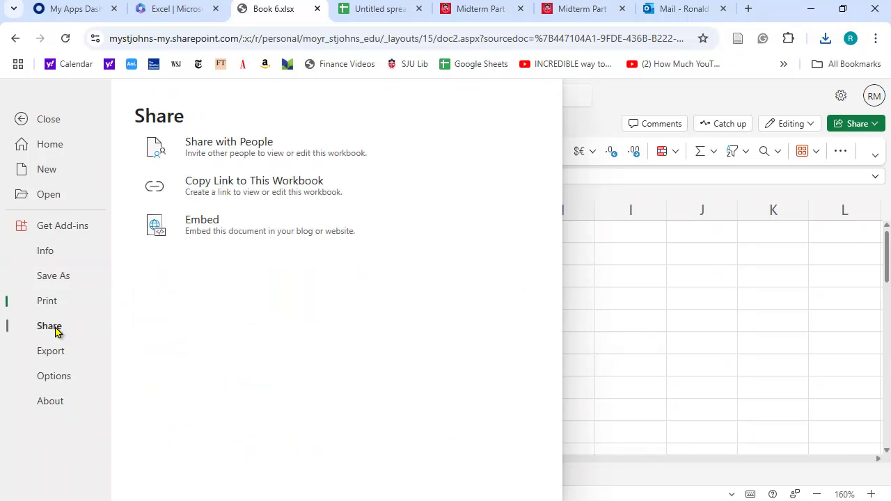